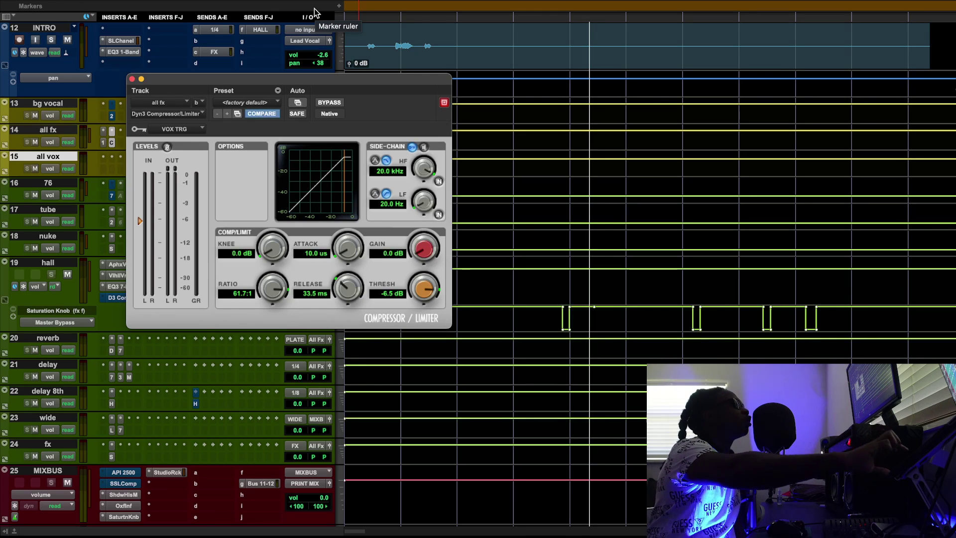
Step: Play back the session while reviewing the beat and vocal tracks, and stop playback
{"action": "key", "text": "super+space"}
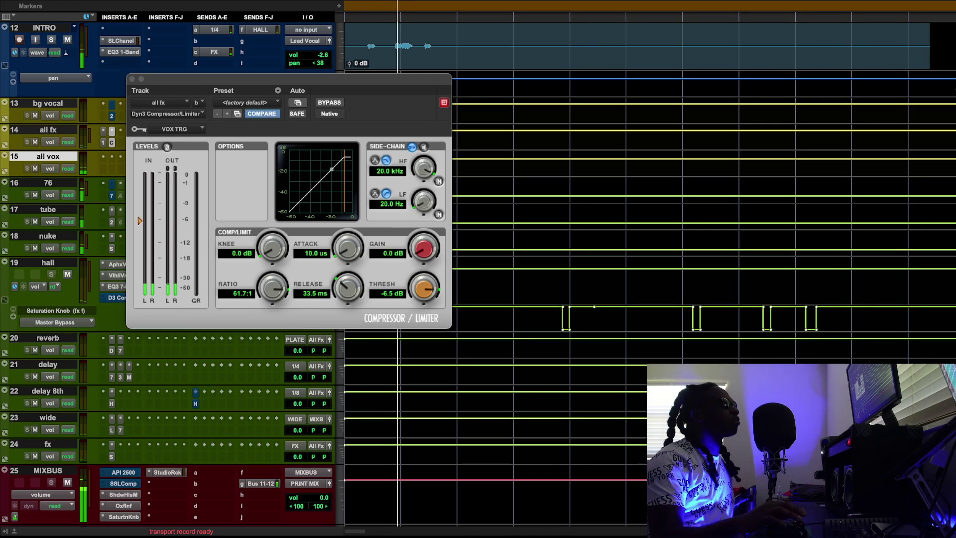
{"action": "scroll", "coordinate": [144, 127], "scroll_direction": "up", "scroll_amount": 15}
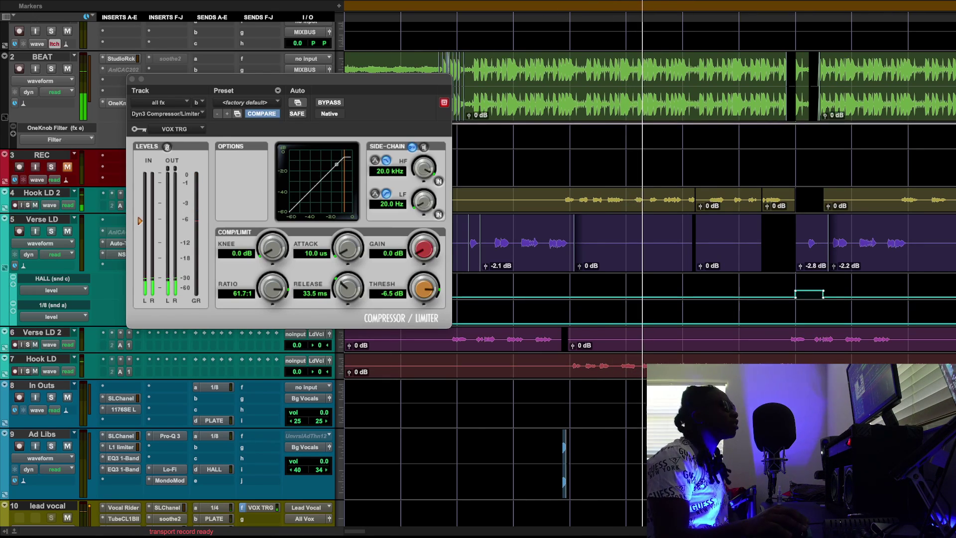
{"action": "key", "text": "space"}
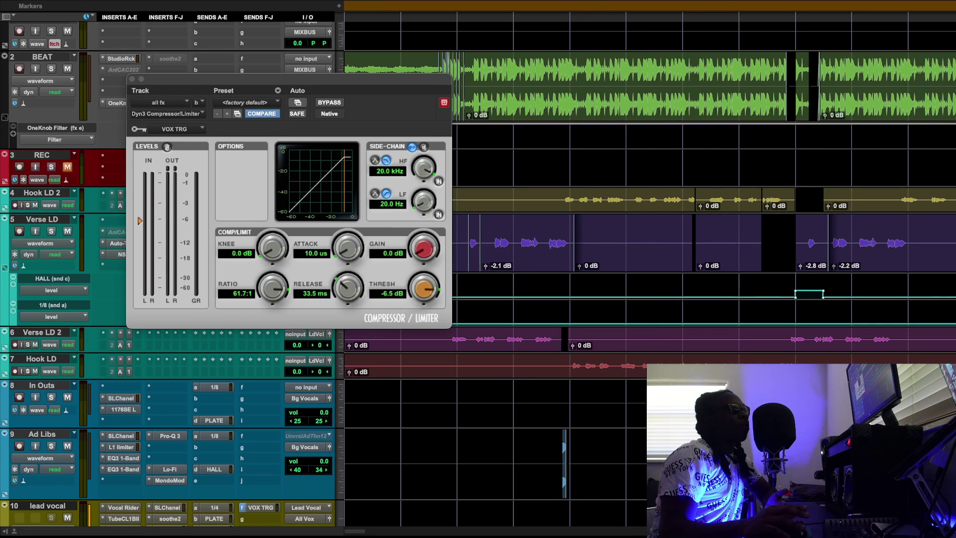
{"action": "scroll", "coordinate": [257, 65], "scroll_direction": "down", "scroll_amount": 15}
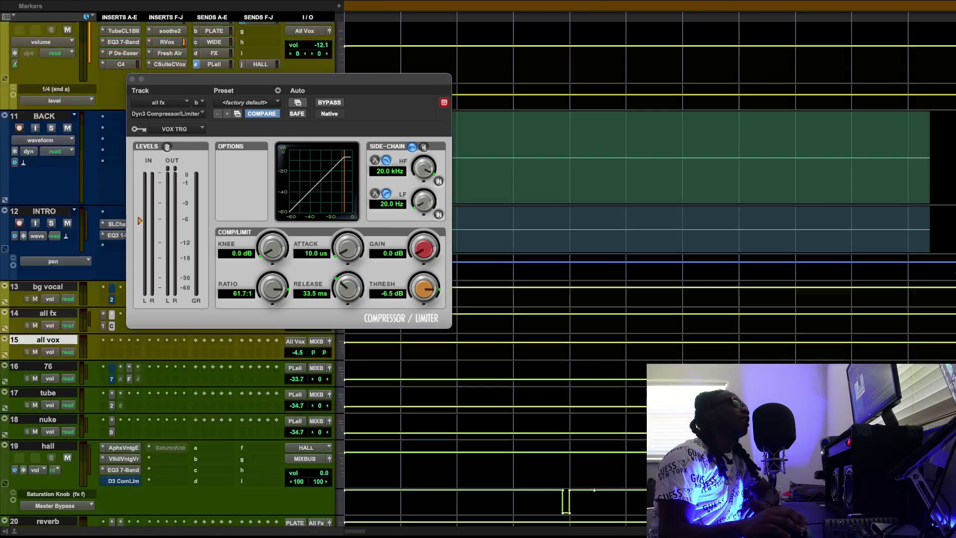
Step: Move the compressor window aside, inspect the PuigChild 670 inside the MIXBUS track's StudioRack, and close both of those plugins
{"action": "left_click_drag", "start_coordinate": [263, 78], "coordinate": [471, 42]}
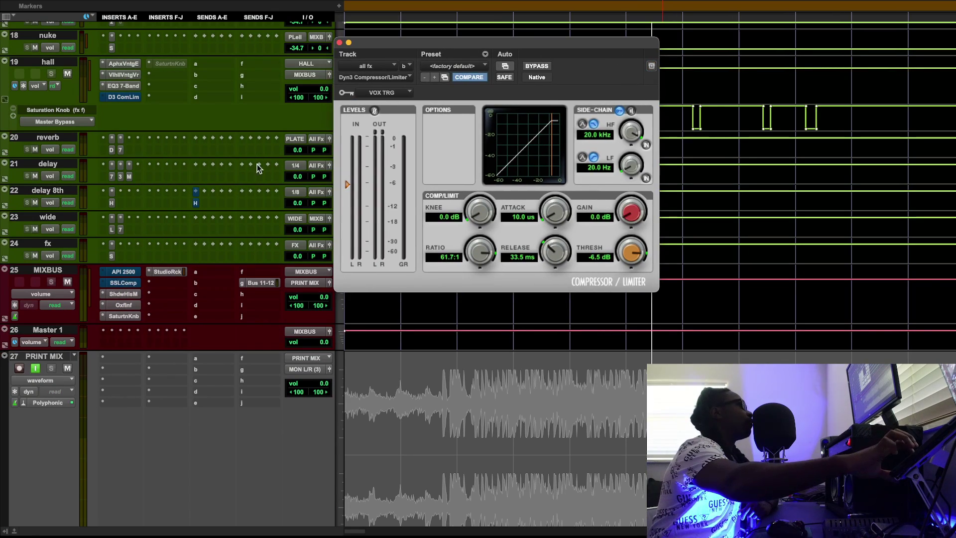
{"action": "left_click", "coordinate": [163, 272]}
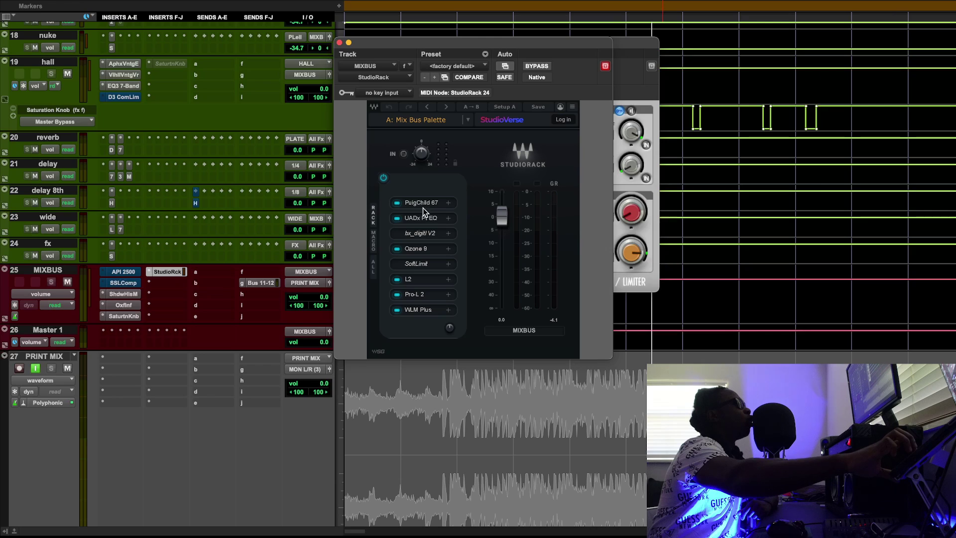
{"action": "left_click", "coordinate": [425, 209]}
{"action": "left_click_drag", "start_coordinate": [538, 0], "coordinate": [533, 43]}
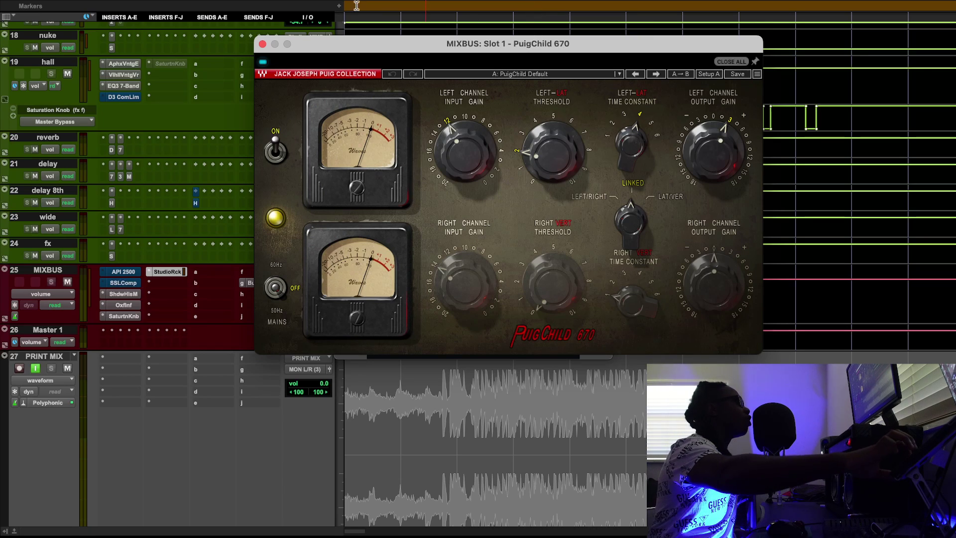
{"action": "left_click", "coordinate": [262, 43]}
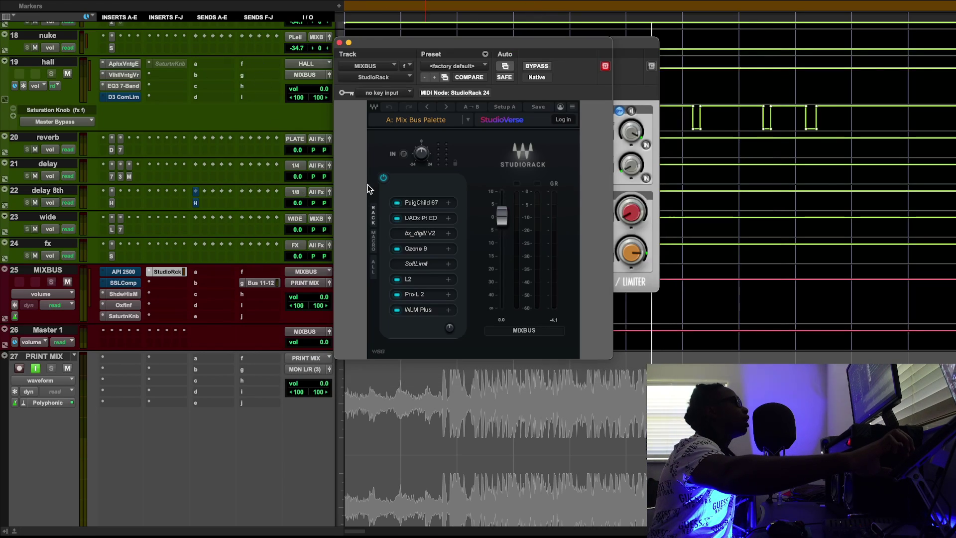
{"action": "left_click", "coordinate": [339, 43]}
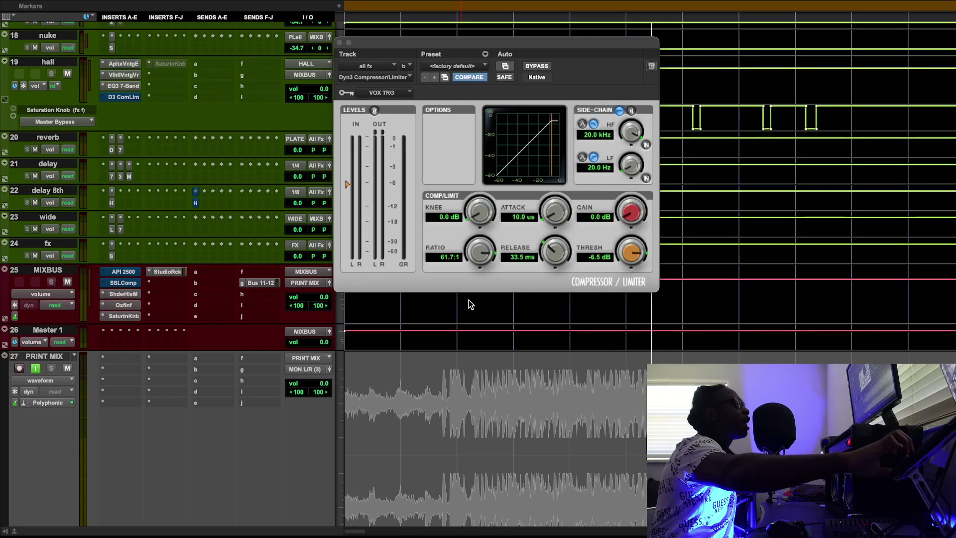
Step: Set the all fx compressor/limiter's ratio to 100.0:1 and knee to 0.1 dB, and close it
{"action": "left_click_drag", "start_coordinate": [466, 247], "coordinate": [500, 238]}
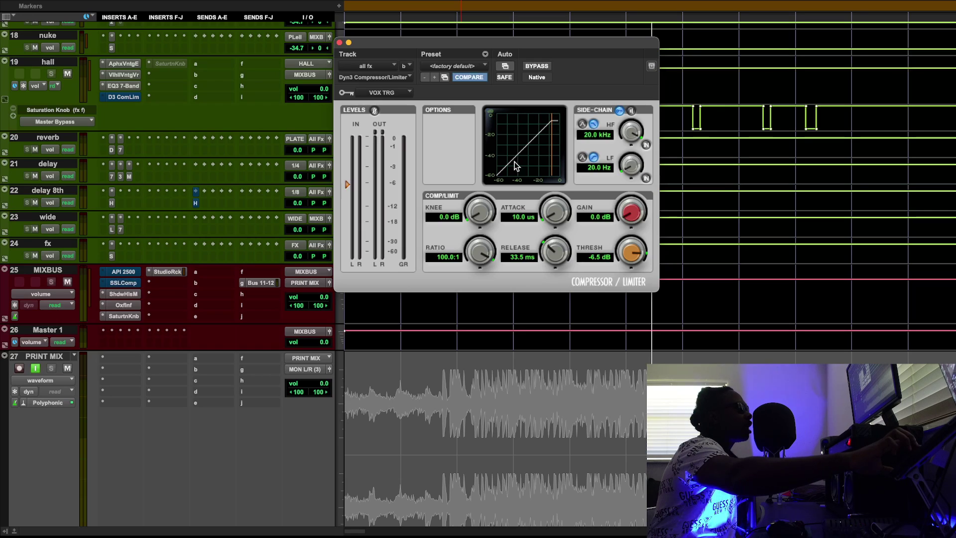
{"action": "left_click_drag", "start_coordinate": [471, 232], "coordinate": [480, 262]}
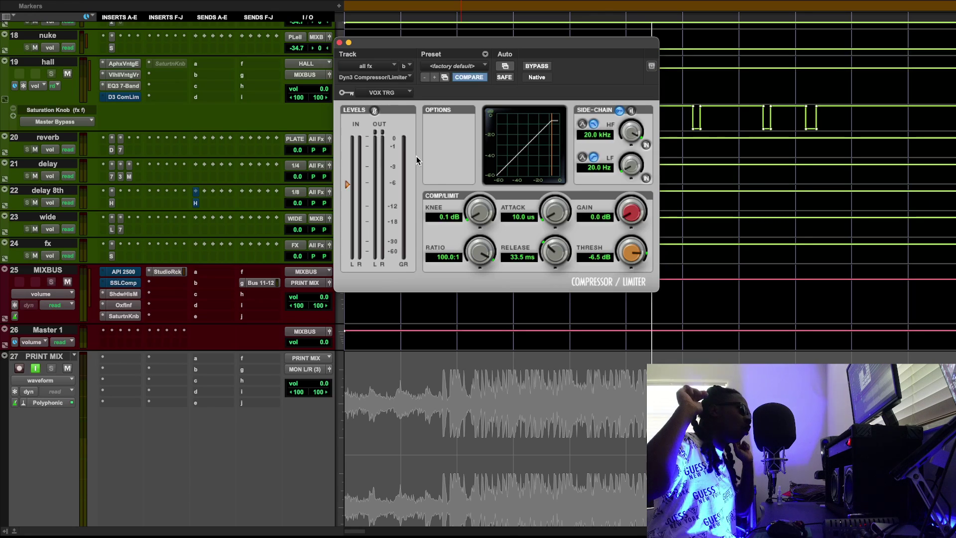
{"action": "left_click", "coordinate": [339, 43]}
Step: Open the SSLChannel insert on the lead vocal track and examine its compressor ratio and release controls
{"action": "scroll", "coordinate": [402, 88], "scroll_direction": "up", "scroll_amount": 15}
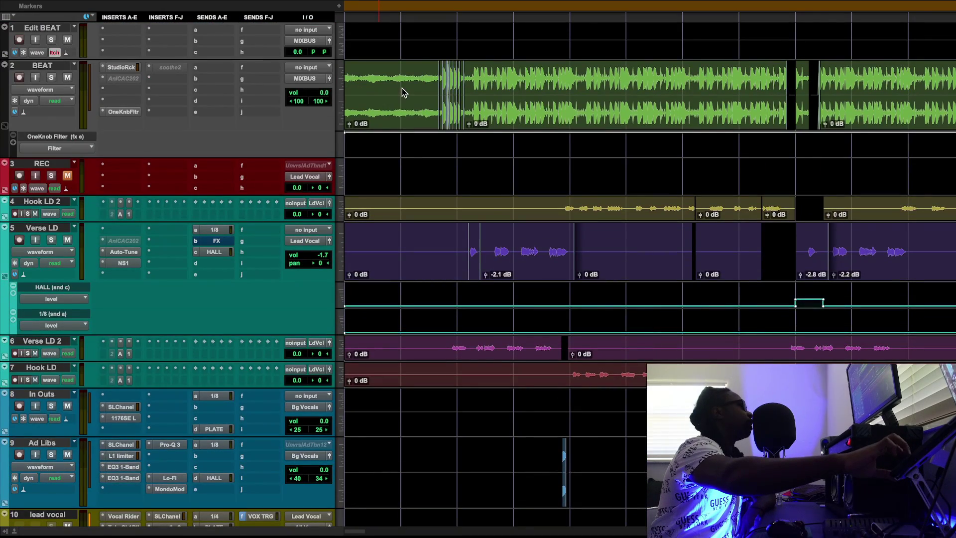
{"action": "scroll", "coordinate": [401, 89], "scroll_direction": "down", "scroll_amount": 7}
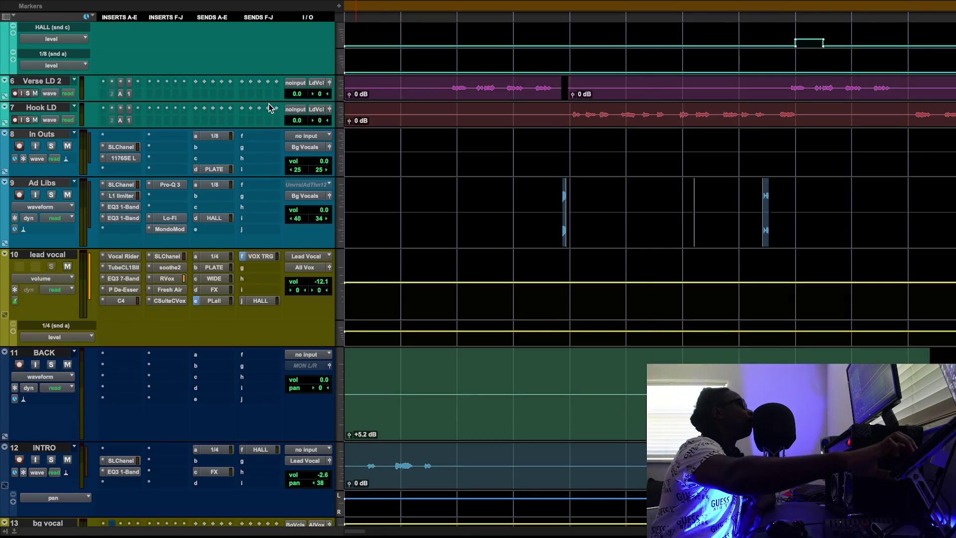
{"action": "scroll", "coordinate": [269, 106], "scroll_direction": "up", "scroll_amount": 5}
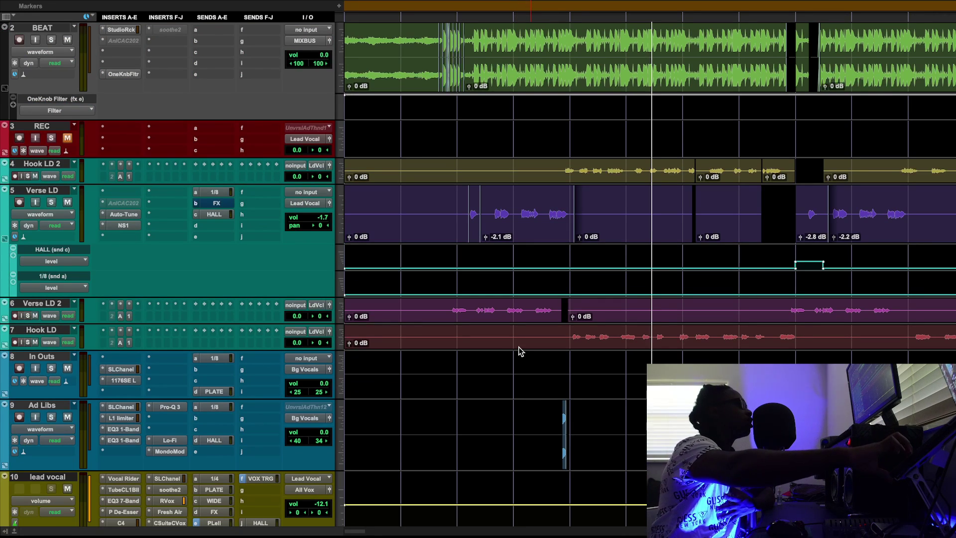
{"action": "scroll", "coordinate": [518, 351], "scroll_direction": "down", "scroll_amount": 5}
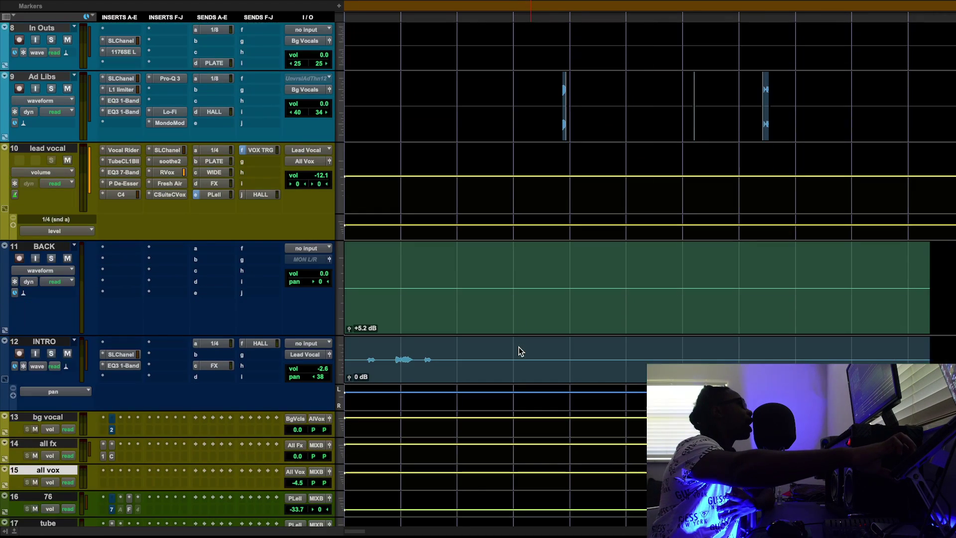
{"action": "left_click", "coordinate": [175, 150]}
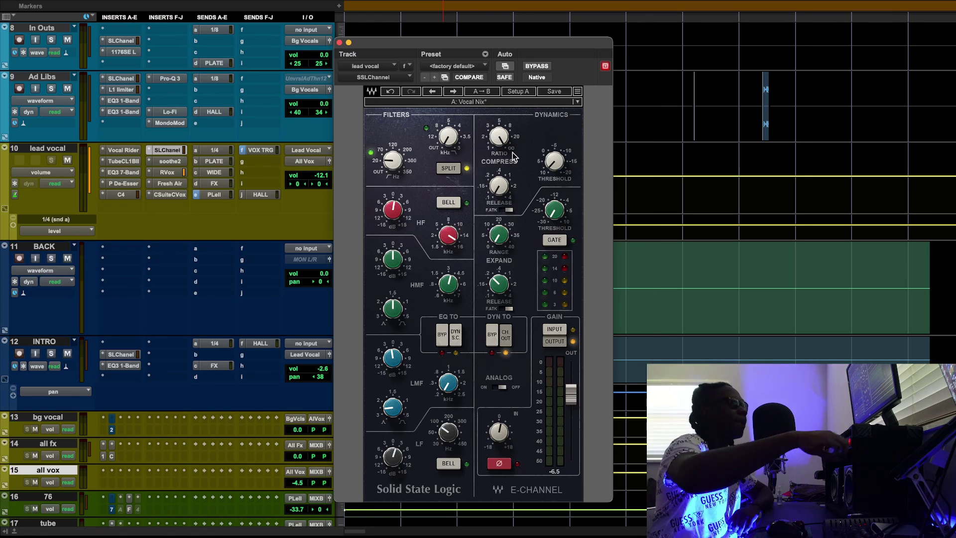
{"action": "scroll", "coordinate": [652, 163], "scroll_direction": "up", "scroll_amount": 5}
{"action": "left_click", "coordinate": [508, 34]}
{"action": "left_click_drag", "start_coordinate": [530, 44], "coordinate": [464, 44]}
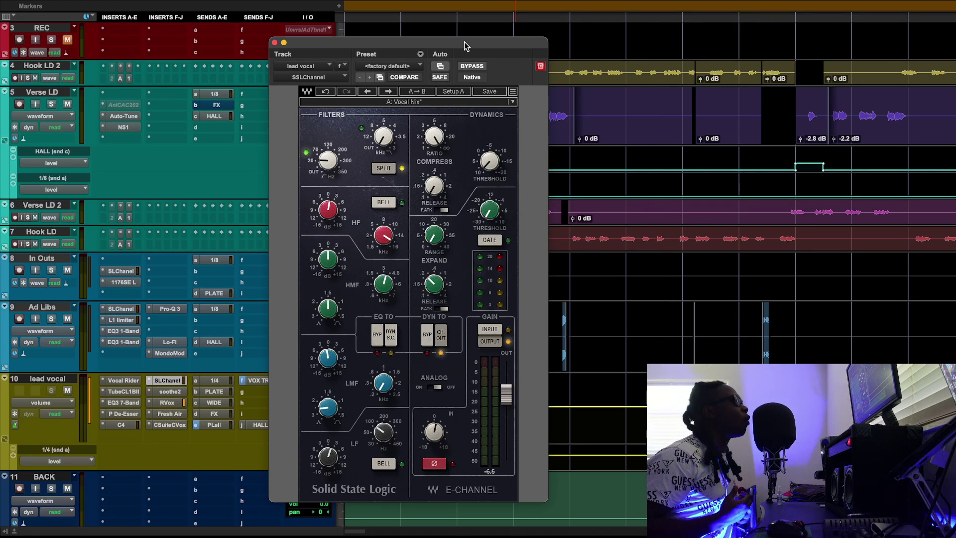
{"action": "mouse_move", "coordinate": [440, 141]}
{"action": "mouse_move", "coordinate": [435, 185]}
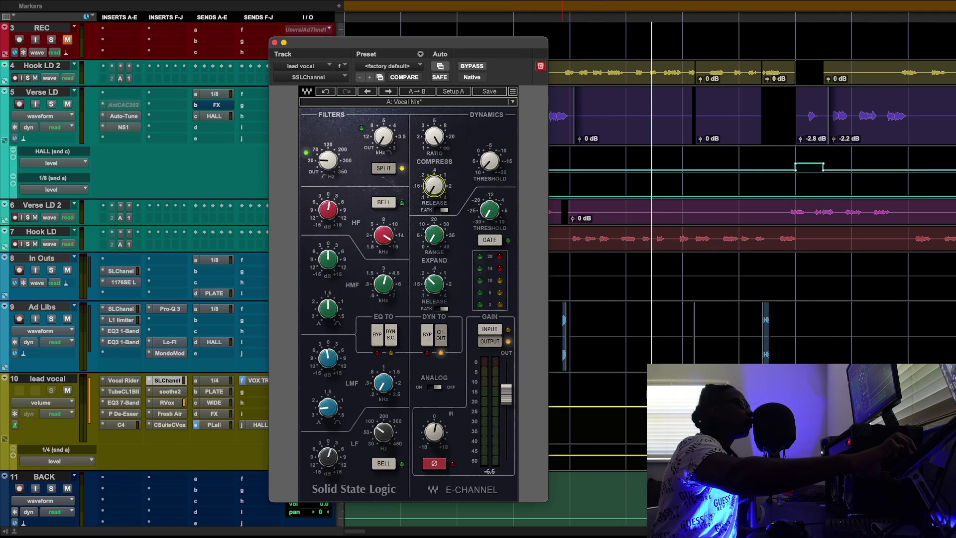
Step: Compare the lead vocal with the SSLChannel dynamics bypassed and active during playback, and close the plugin
{"action": "left_click", "coordinate": [555, 299]}
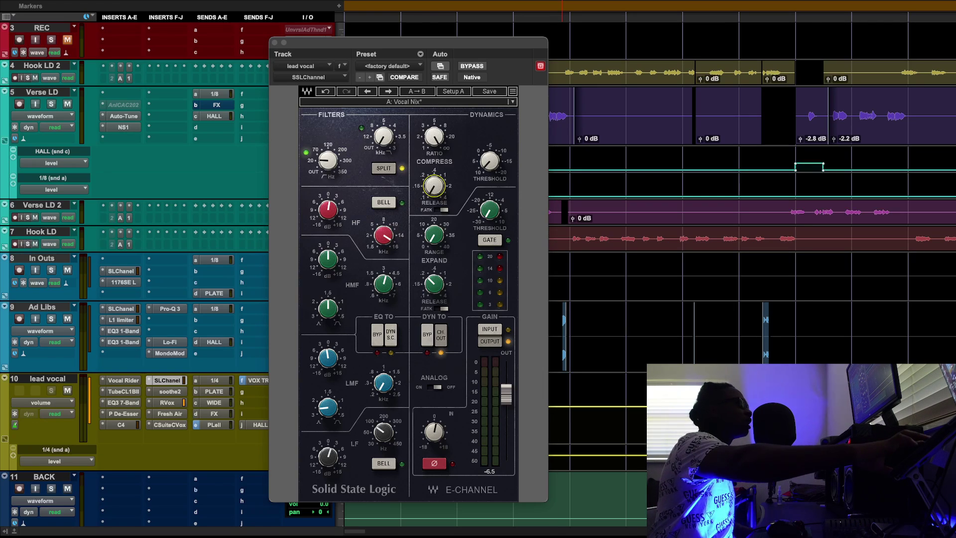
{"action": "key", "text": "space"}
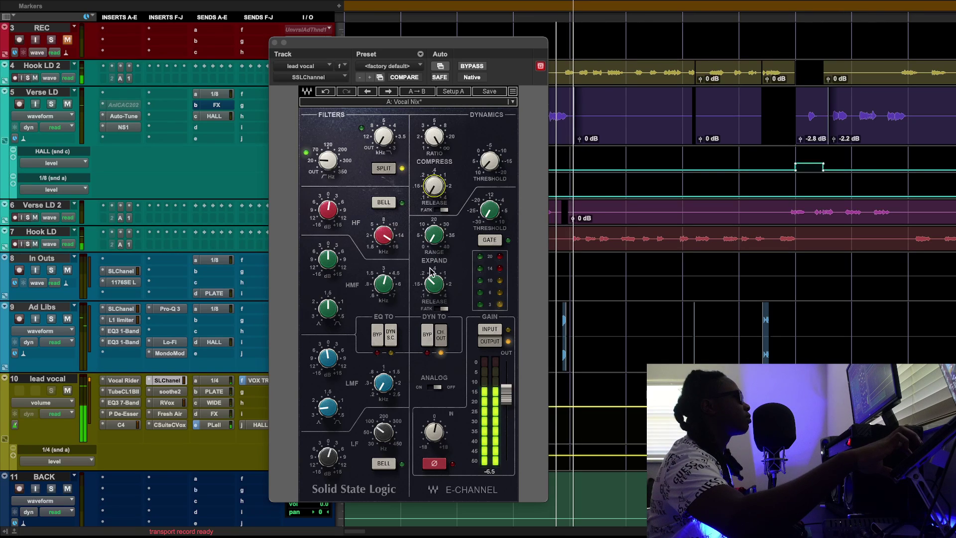
{"action": "left_click", "coordinate": [426, 337]}
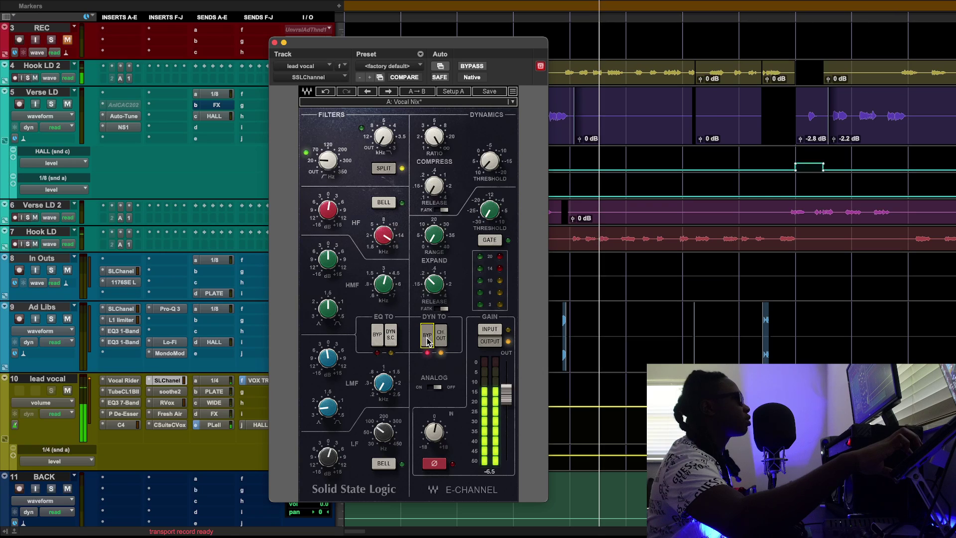
{"action": "left_click", "coordinate": [427, 337]}
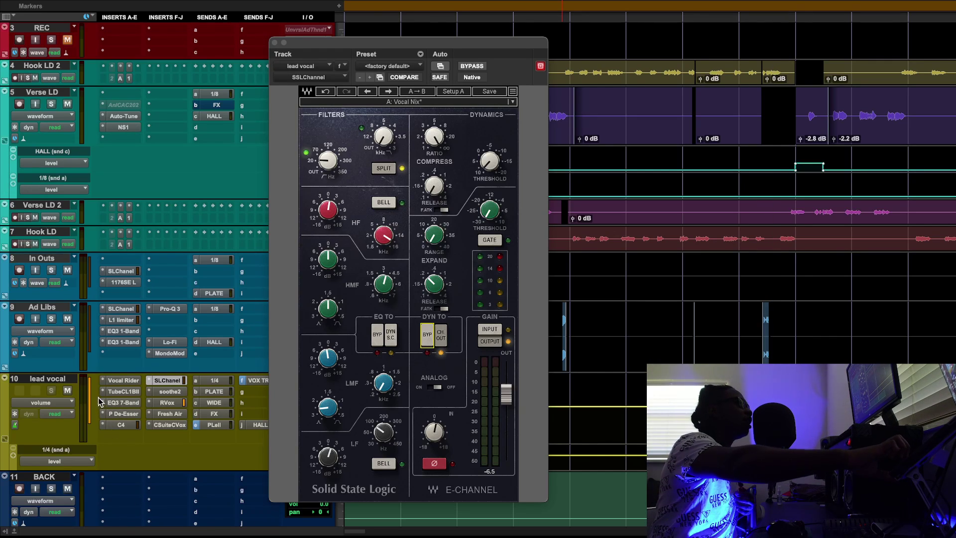
{"action": "mouse_move", "coordinate": [436, 231]}
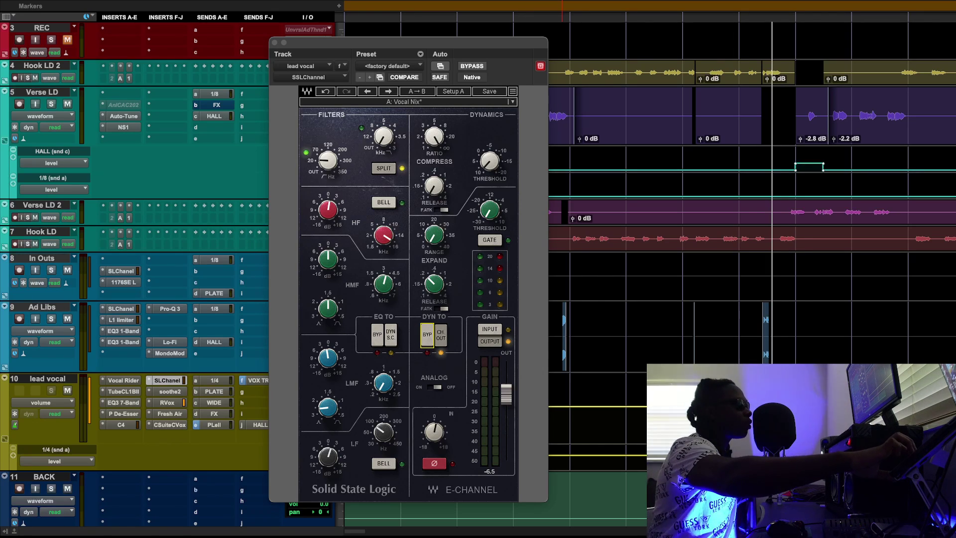
{"action": "left_click", "coordinate": [275, 42]}
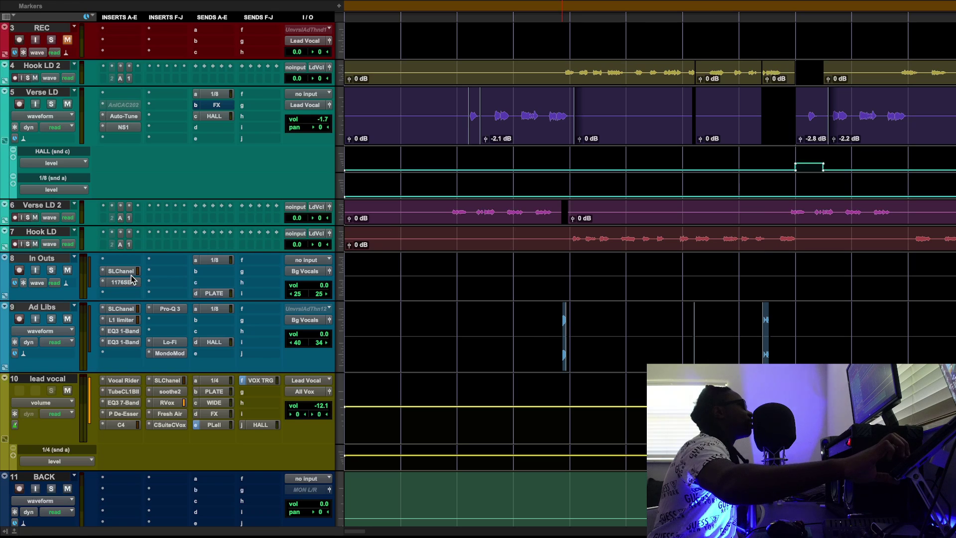
Step: Open the L1 limiter on the Ad Libs track and play the section around the first ad-lib
{"action": "scroll", "coordinate": [114, 320], "scroll_direction": "down", "scroll_amount": 1}
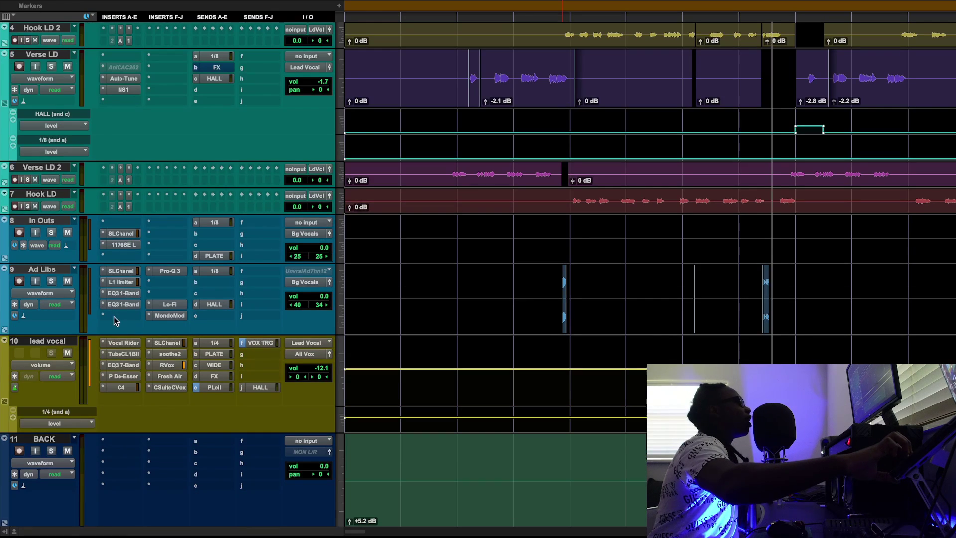
{"action": "left_click", "coordinate": [121, 282]}
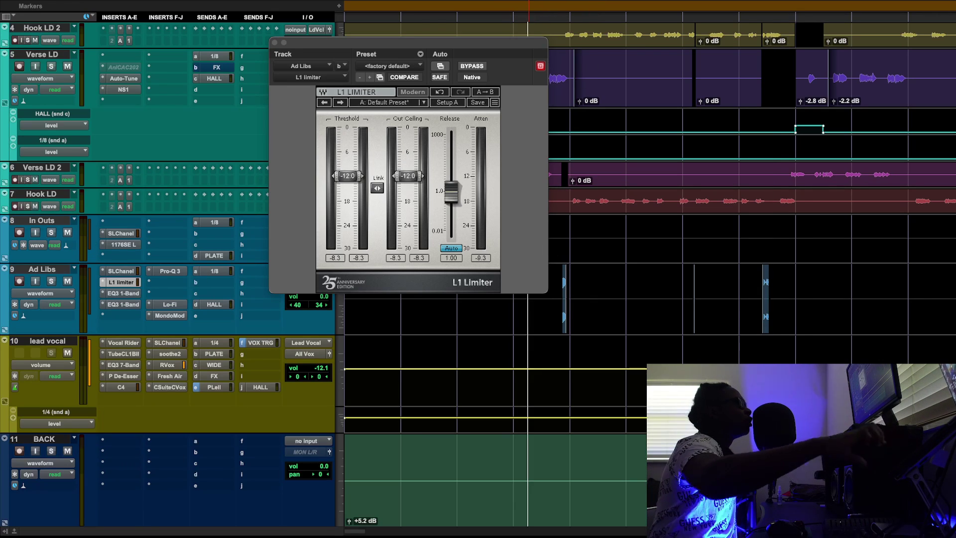
{"action": "key", "text": "space"}
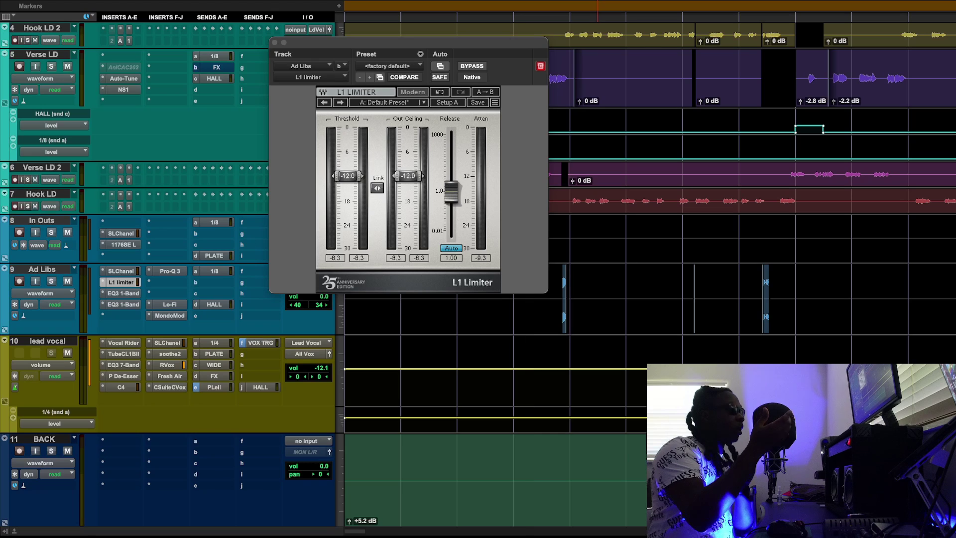
{"action": "key", "text": "space"}
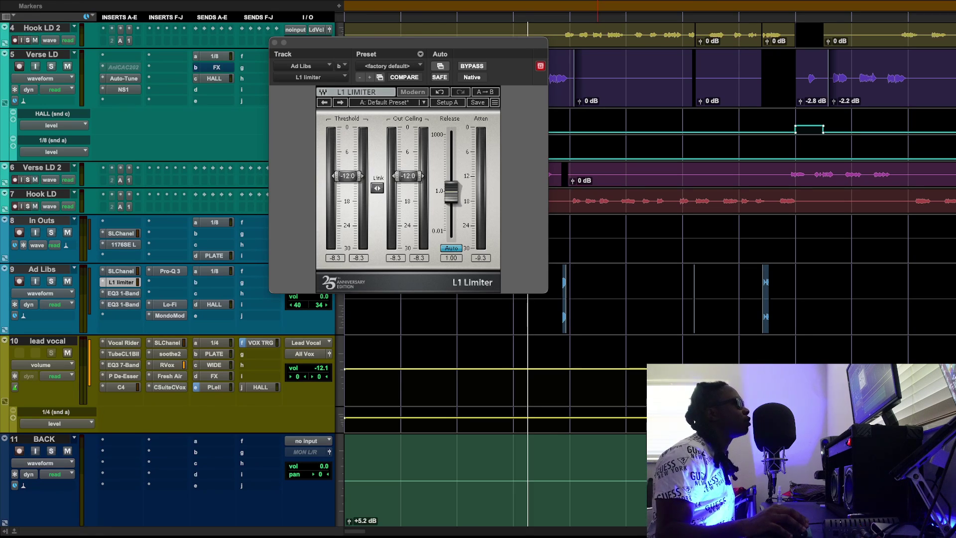
{"action": "key", "text": "space"}
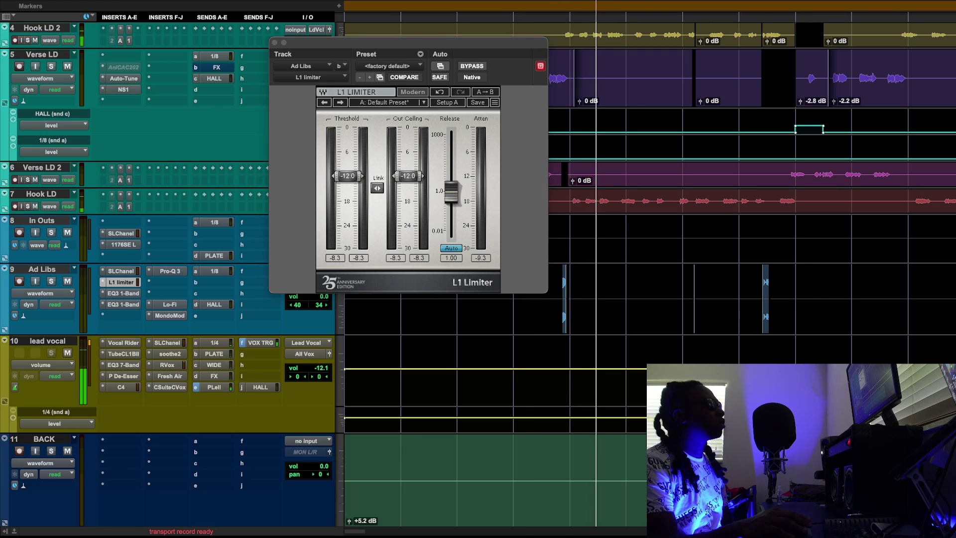
{"action": "key", "text": "space"}
Step: Compare the first ad-lib with the L1 limiter bypassed and active over repeated playback, leaving the limiter active
{"action": "left_click", "coordinate": [470, 66]}
{"action": "key", "text": "space"}
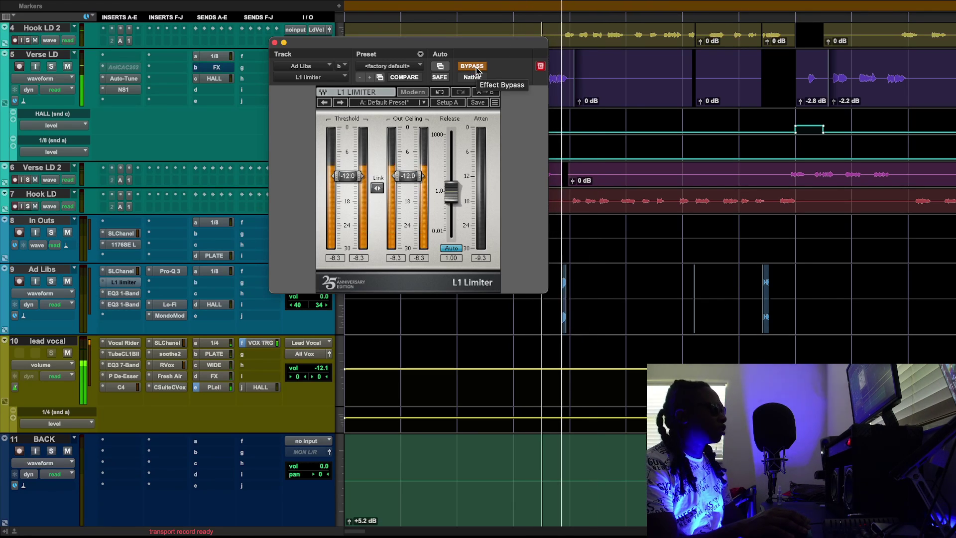
{"action": "key", "text": "space"}
{"action": "left_click", "coordinate": [472, 67]}
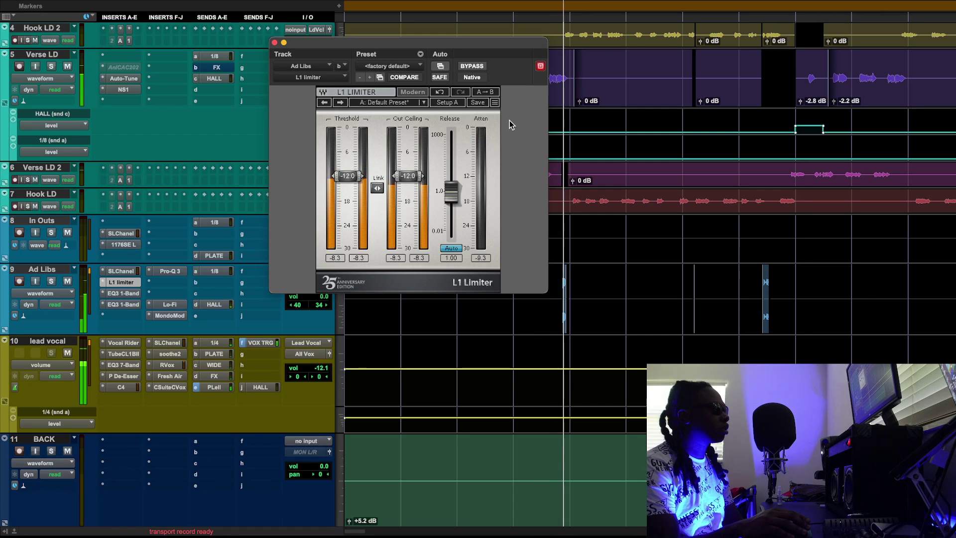
{"action": "key", "text": "space"}
{"action": "left_click", "coordinate": [473, 67]}
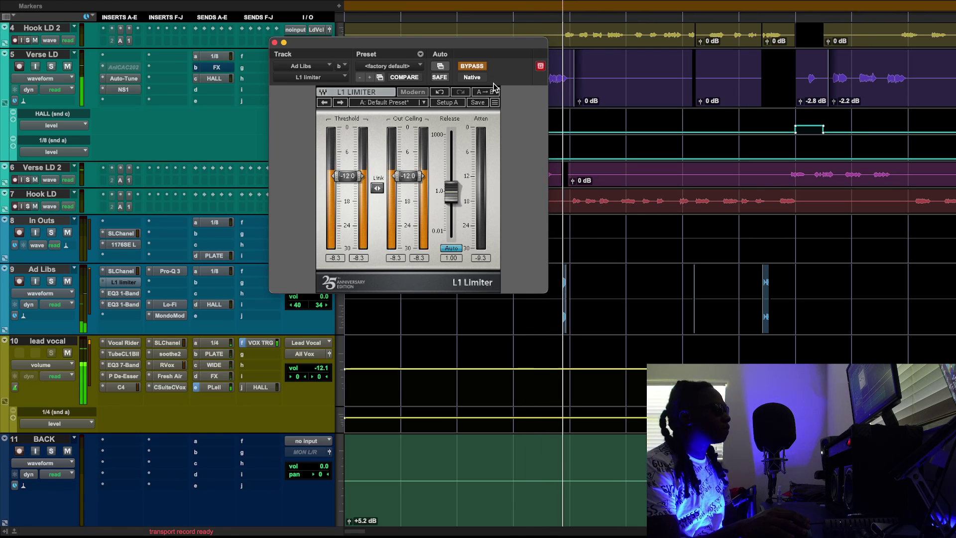
{"action": "left_click", "coordinate": [515, 4]}
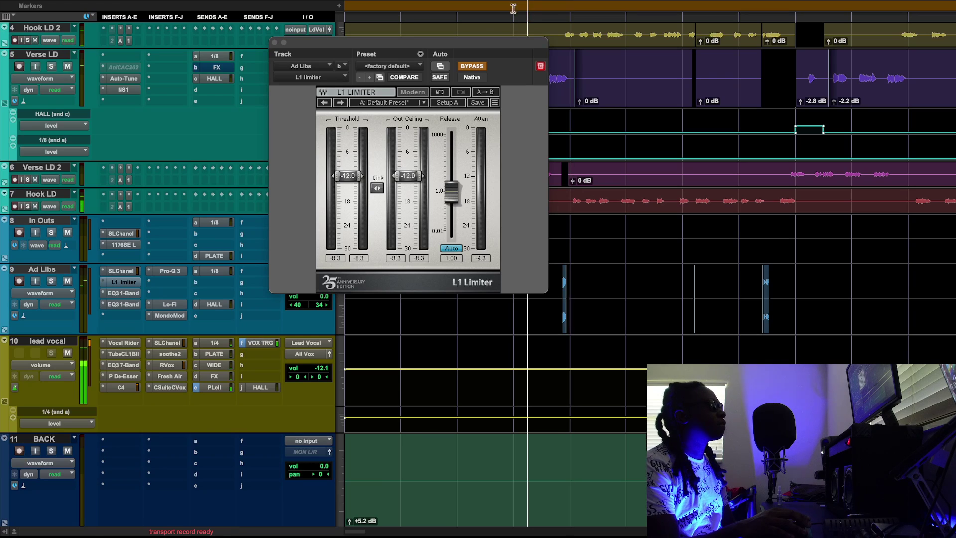
{"action": "left_click", "coordinate": [471, 66]}
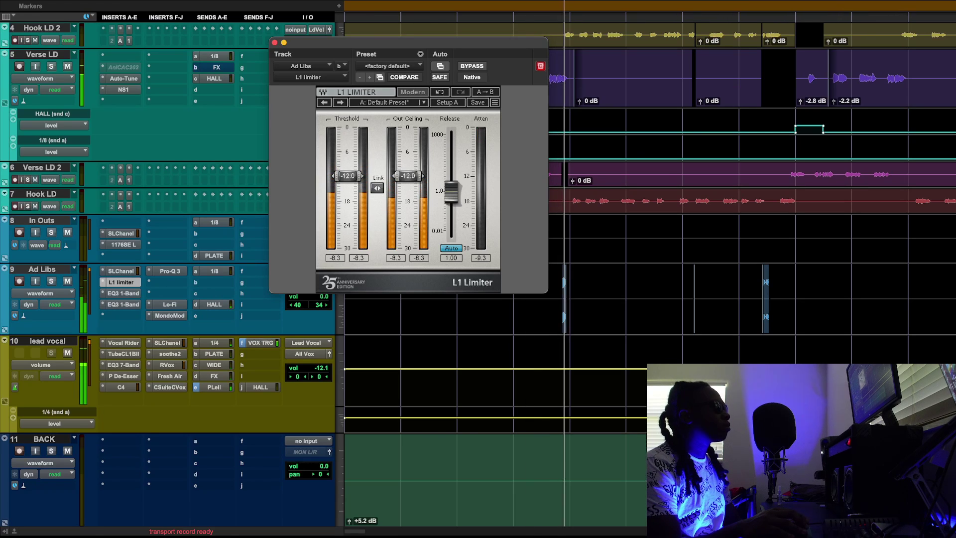
{"action": "left_click", "coordinate": [623, 82]}
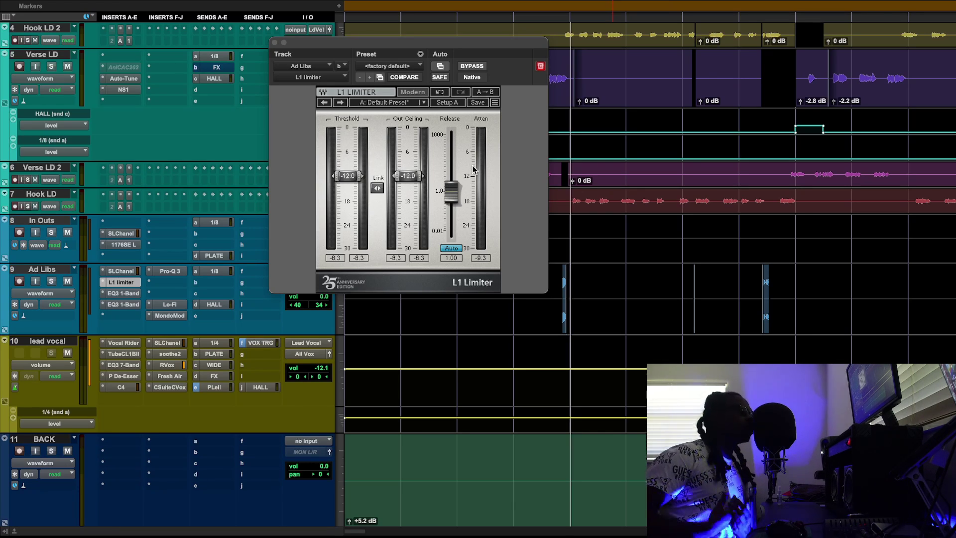
Step: Look at the Lo-Fi insert on the Ad Libs track, return to its L1 limiter and close the plugin window
{"action": "left_click", "coordinate": [165, 304]}
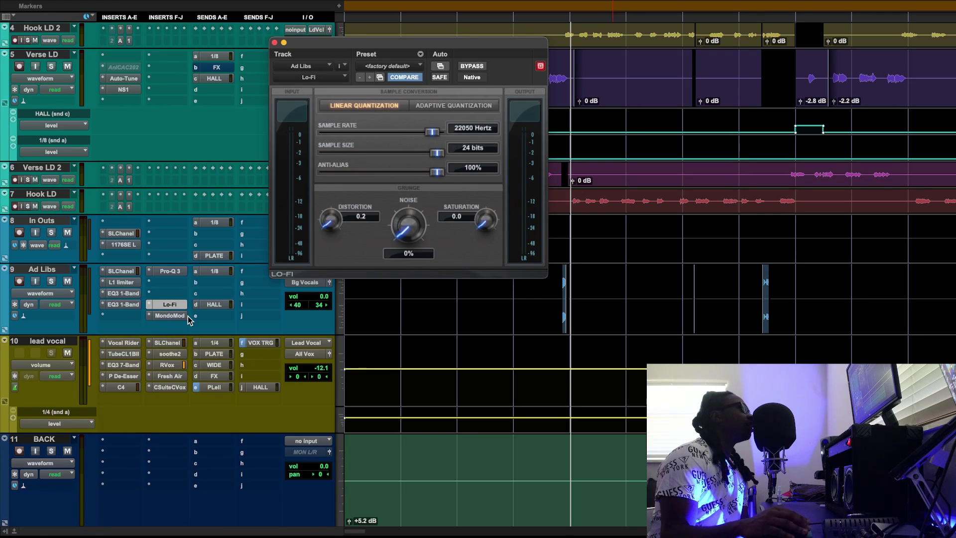
{"action": "left_click", "coordinate": [135, 281]}
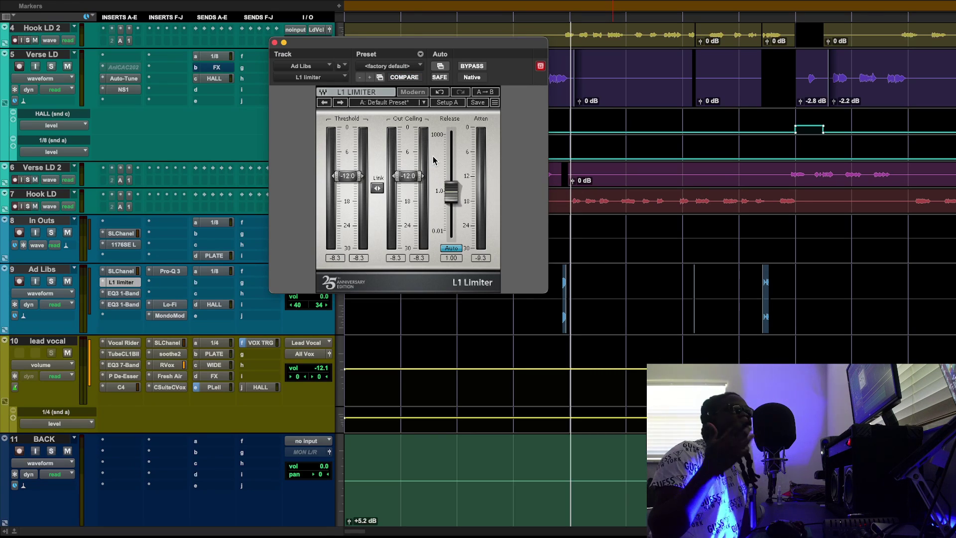
{"action": "left_click", "coordinate": [274, 43]}
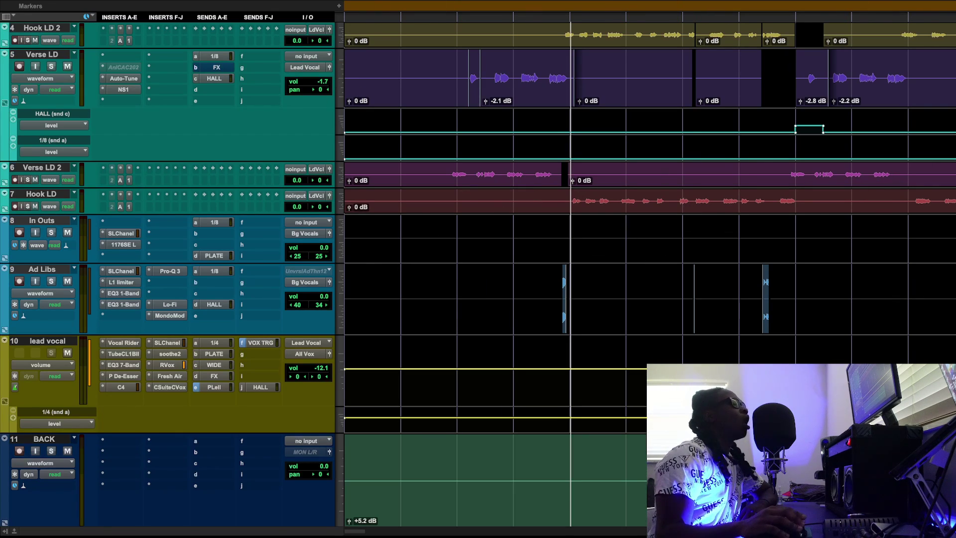
Step: Open the Faraday Limiter insert on the 76 track and move its window lower over the session
{"action": "scroll", "coordinate": [516, 241], "scroll_direction": "down", "scroll_amount": 4}
{"action": "scroll", "coordinate": [229, 346], "scroll_direction": "down", "scroll_amount": 8}
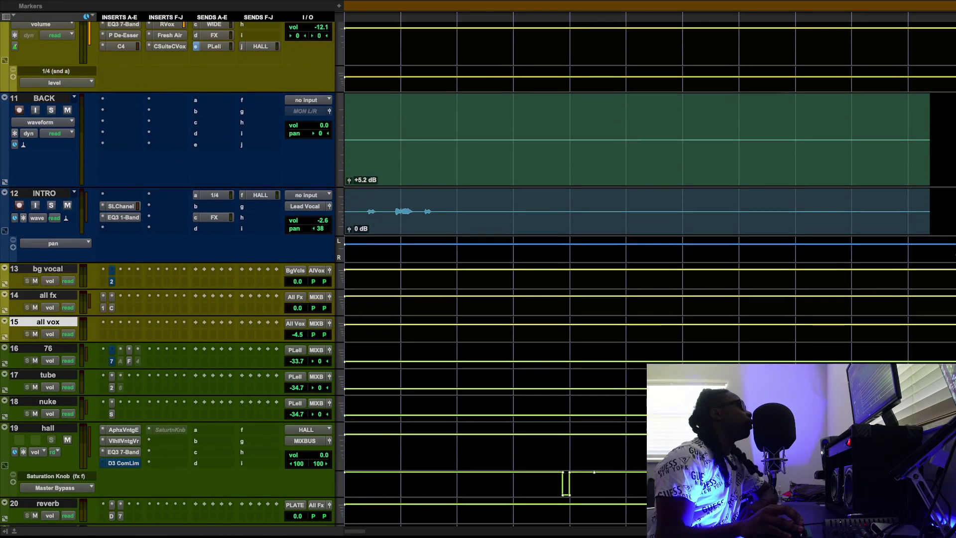
{"action": "left_click", "coordinate": [131, 363]}
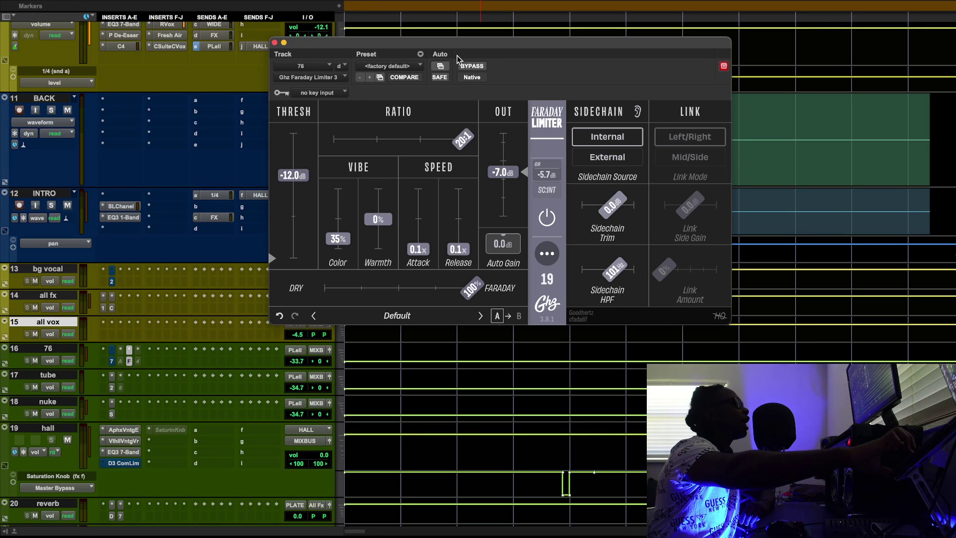
{"action": "left_click_drag", "start_coordinate": [468, 45], "coordinate": [480, 98]}
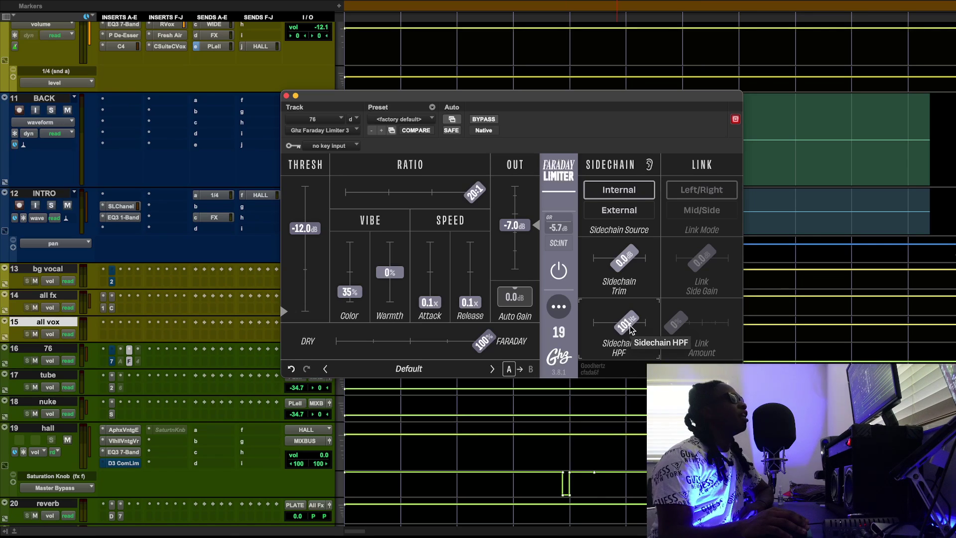
Step: Play the vocals while trying the Faraday Limiter's sidechain HPF at 107 Hz and off, and set it to 101 Hz
{"action": "left_click_drag", "start_coordinate": [615, 323], "coordinate": [628, 332]}
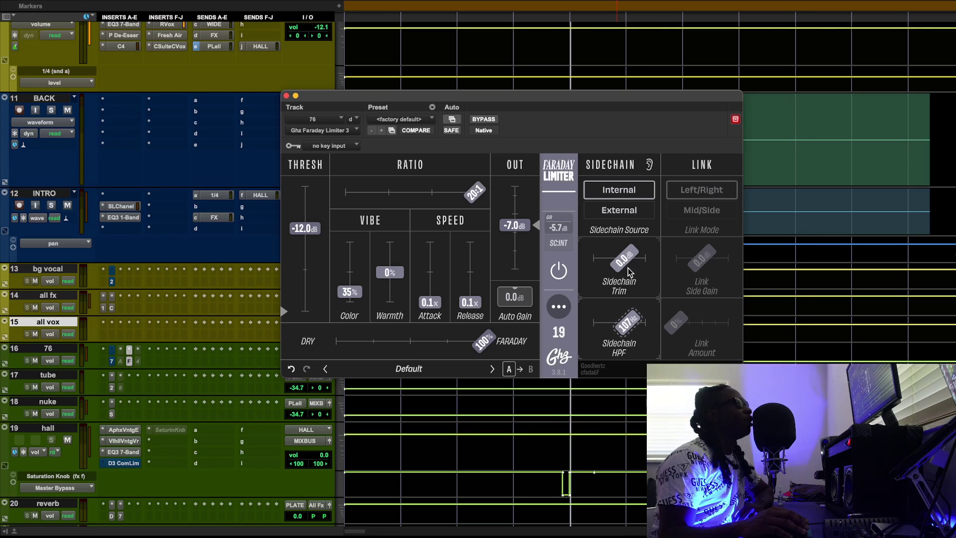
{"action": "scroll", "coordinate": [829, 137], "scroll_direction": "up", "scroll_amount": 4}
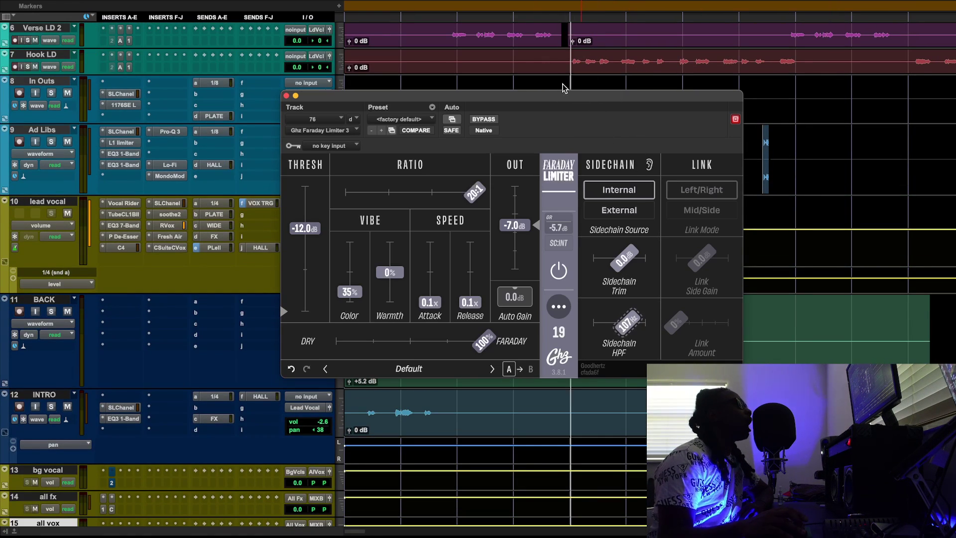
{"action": "scroll", "coordinate": [544, 17], "scroll_direction": "up", "scroll_amount": 2}
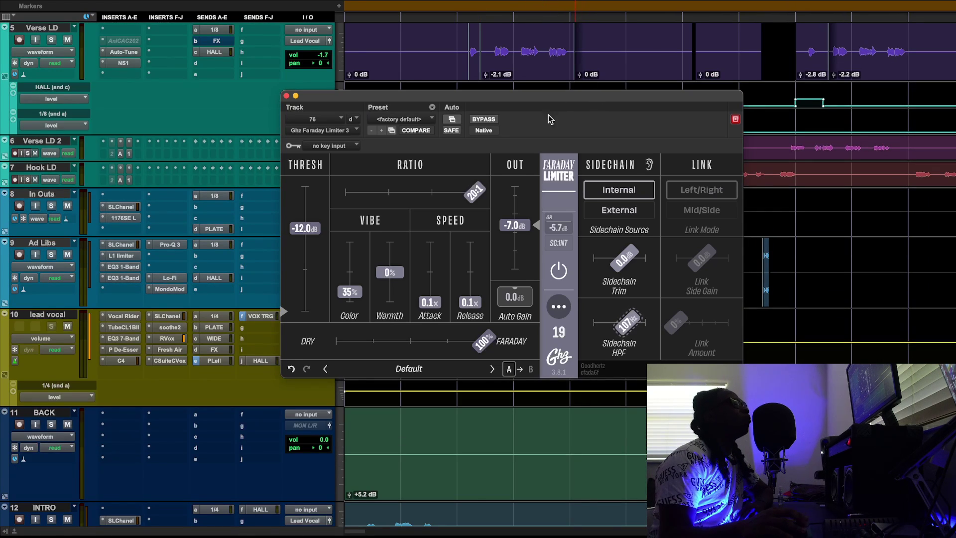
{"action": "key", "text": "space"}
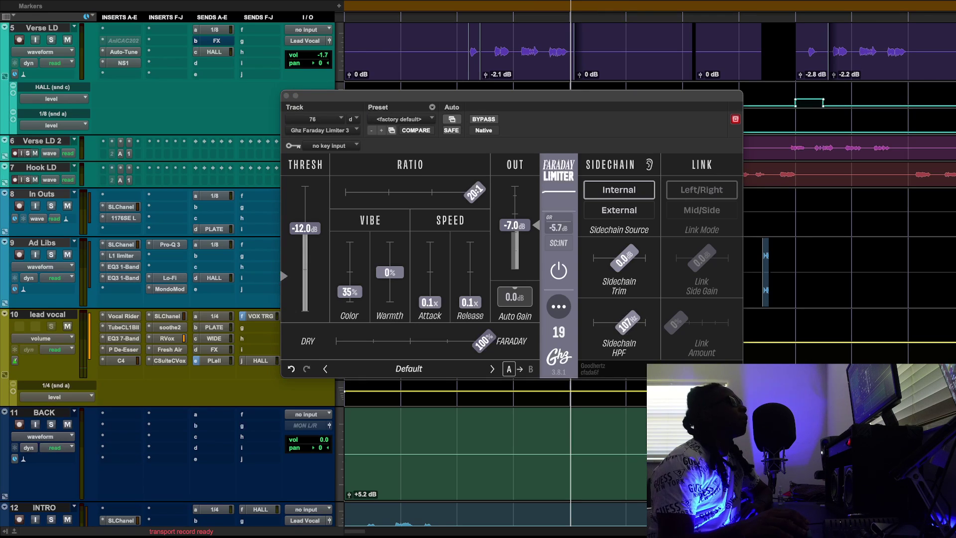
{"action": "left_click_drag", "start_coordinate": [631, 324], "coordinate": [589, 324]}
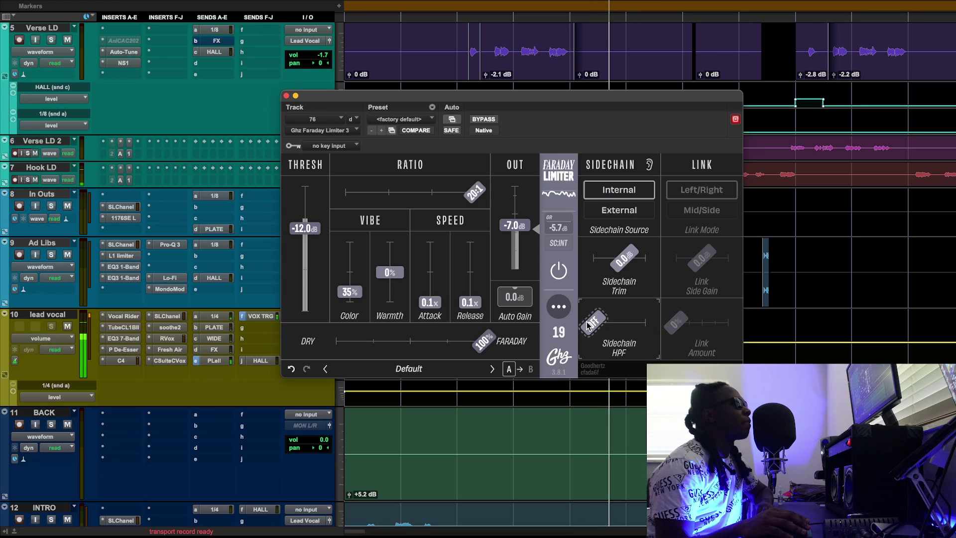
{"action": "left_click_drag", "start_coordinate": [588, 324], "coordinate": [621, 338]}
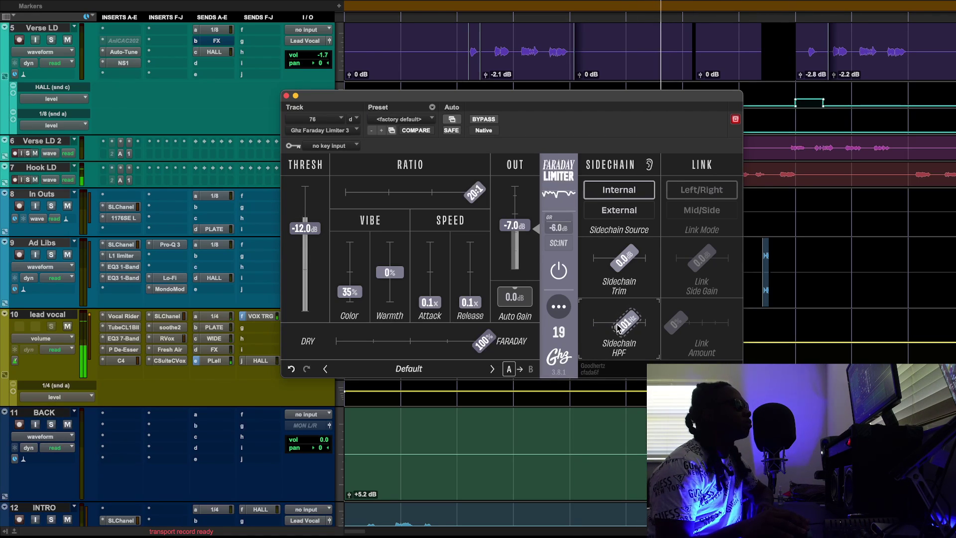
Step: Compare the vocals with the Faraday Limiter bypassed and active during playback, leaving the limiter active
{"action": "left_click", "coordinate": [496, 122]}
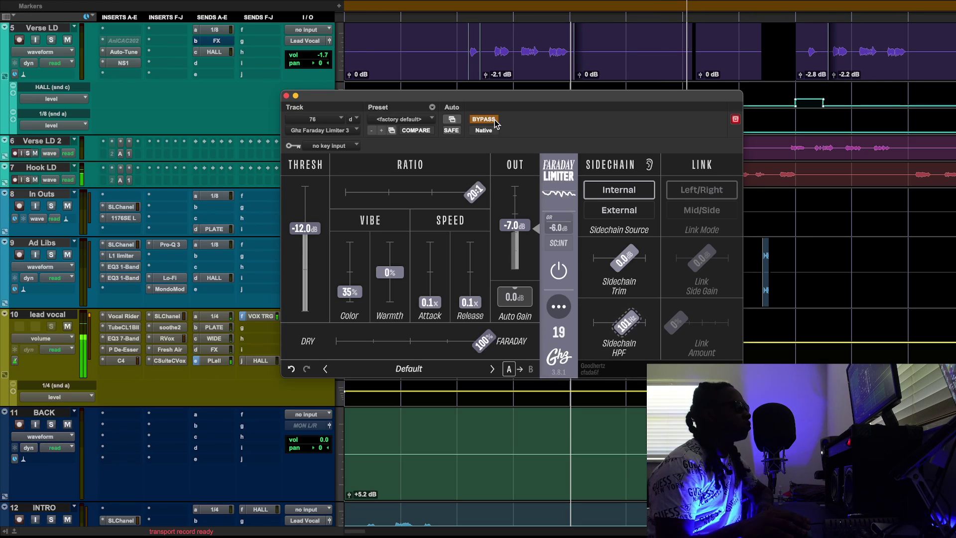
{"action": "left_click", "coordinate": [495, 121]}
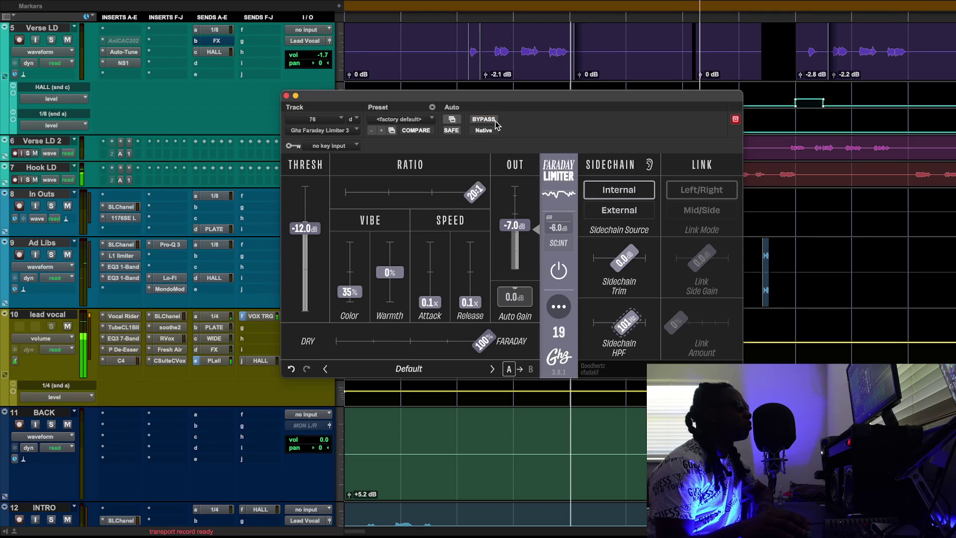
{"action": "mouse_move", "coordinate": [629, 335]}
{"action": "left_mouse_down"}
{"action": "mouse_move", "coordinate": [625, 324]}
{"action": "mouse_move", "coordinate": [593, 328]}
{"action": "mouse_move", "coordinate": [626, 334]}
{"action": "left_mouse_up"}
{"action": "left_click", "coordinate": [491, 120]}
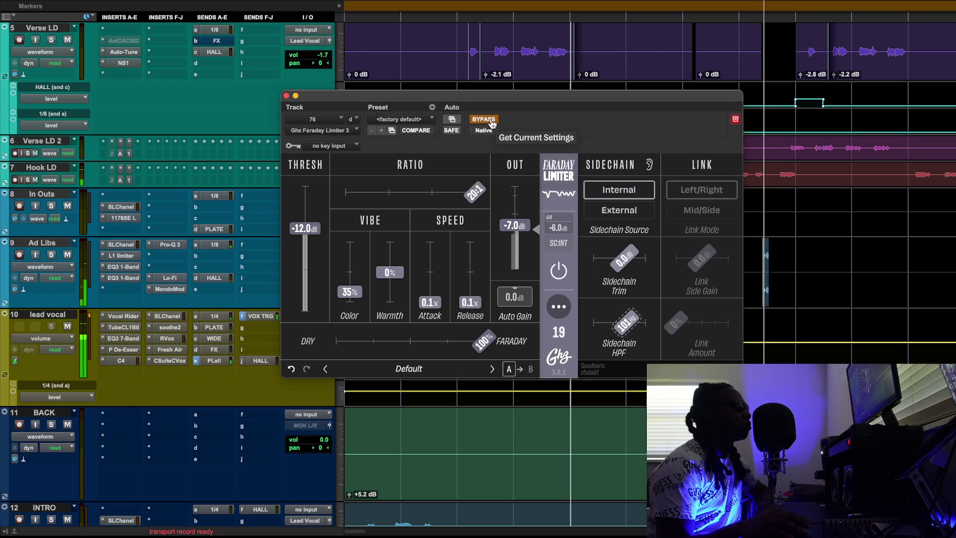
{"action": "left_click", "coordinate": [491, 121]}
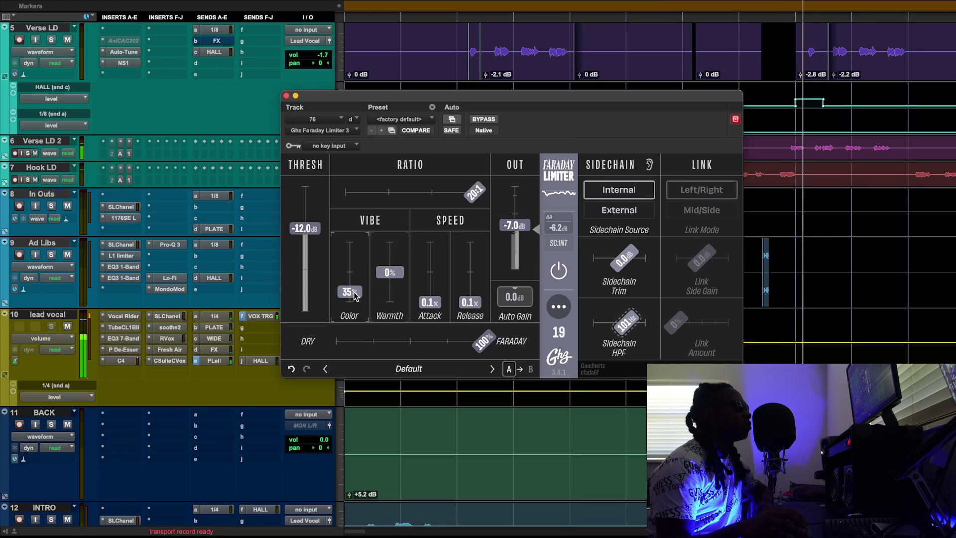
Step: Set the Faraday Limiter's Color to 31% and compare the playback with the limiter bypassed and active
{"action": "mouse_move", "coordinate": [347, 294]}
{"action": "left_mouse_down"}
{"action": "mouse_move", "coordinate": [352, 304]}
{"action": "mouse_move", "coordinate": [359, 298]}
{"action": "left_mouse_up"}
{"action": "left_click", "coordinate": [485, 119]}
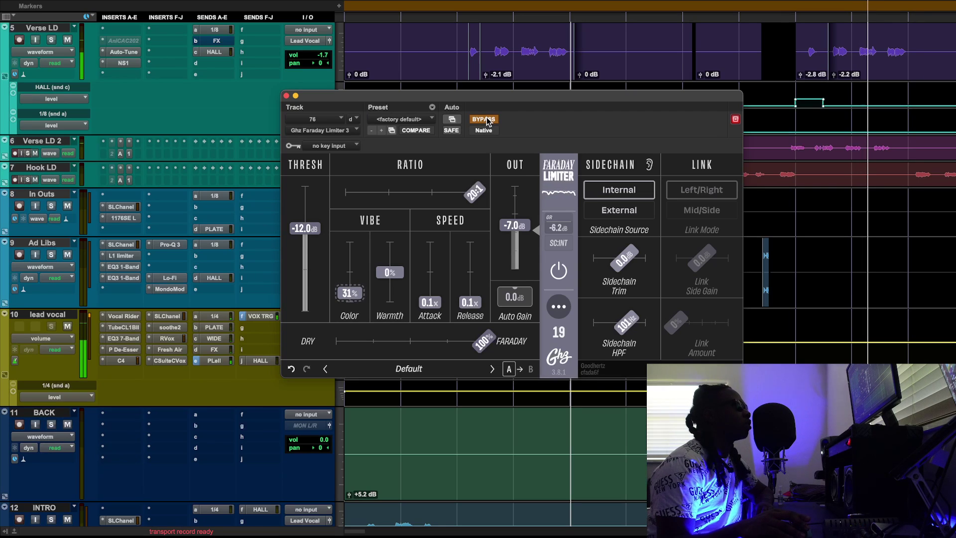
{"action": "left_click", "coordinate": [485, 119]}
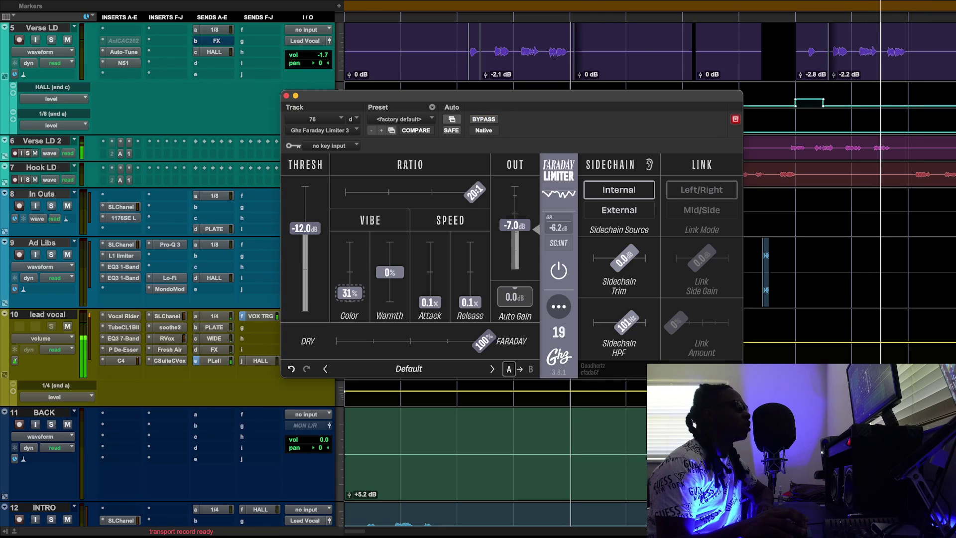